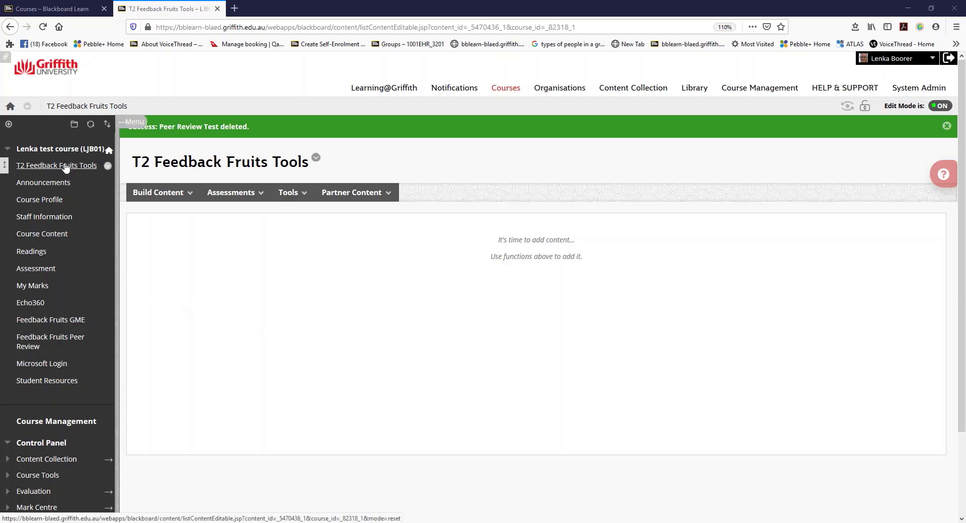
# Create a new FbF Peer Review content item in T2 Feedback Fruits Tools and name it "Peer Review Test"
pyautogui.click(143, 199)
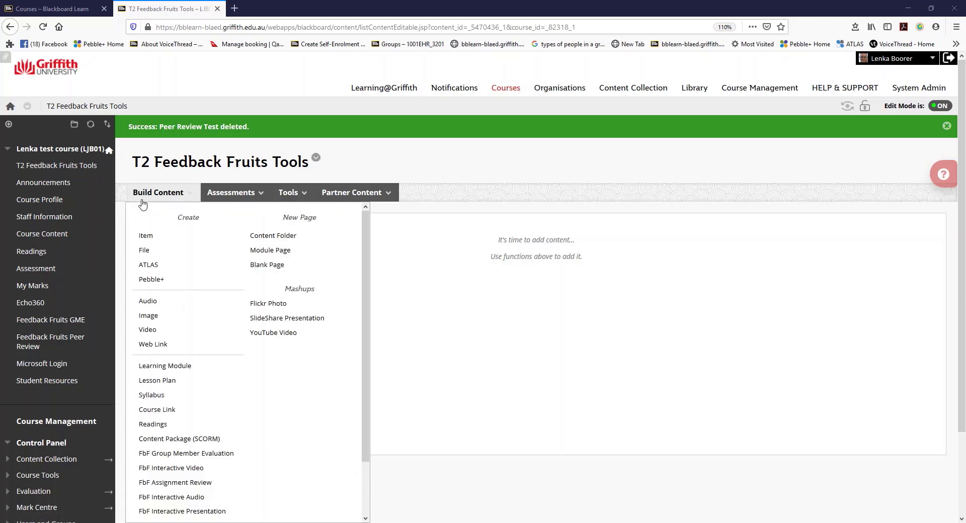
pyautogui.scroll(-4, 155, 332)
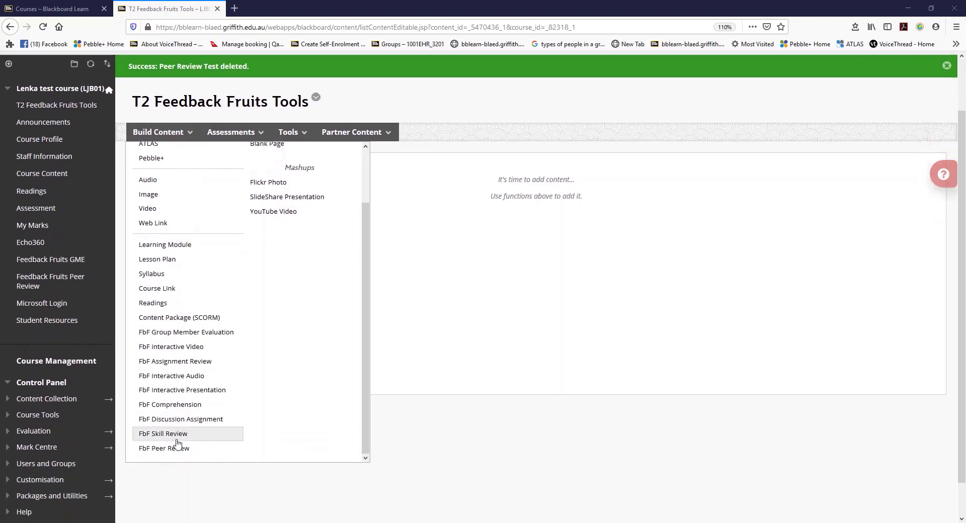
pyautogui.click(175, 452)
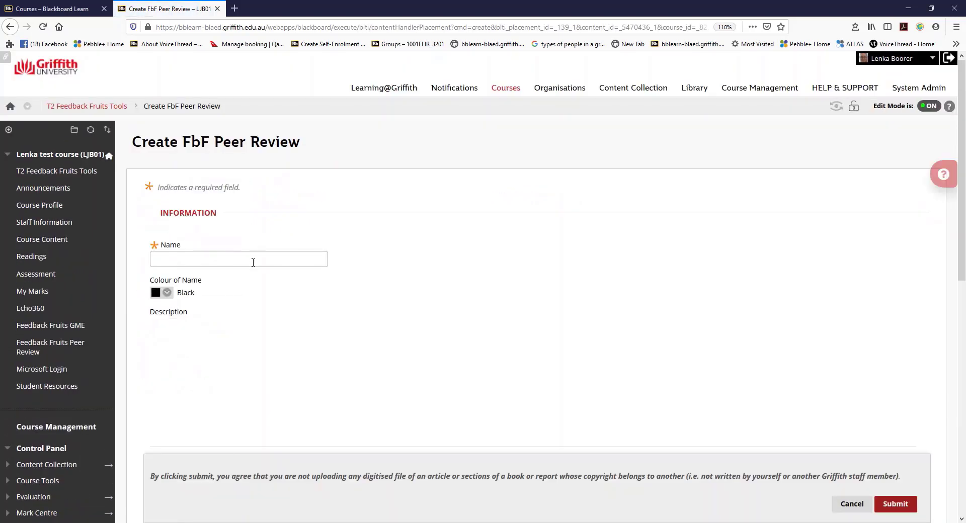
pyautogui.click(253, 260)
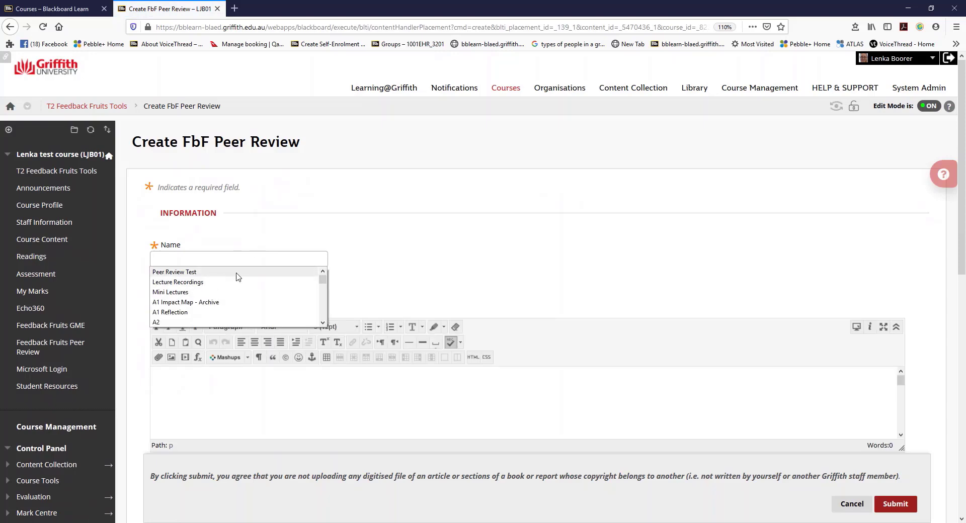
pyautogui.click(238, 274)
# Enable evaluation for the peer review with 0 points possible and submit the item
pyautogui.scroll(-6, 320, 279)
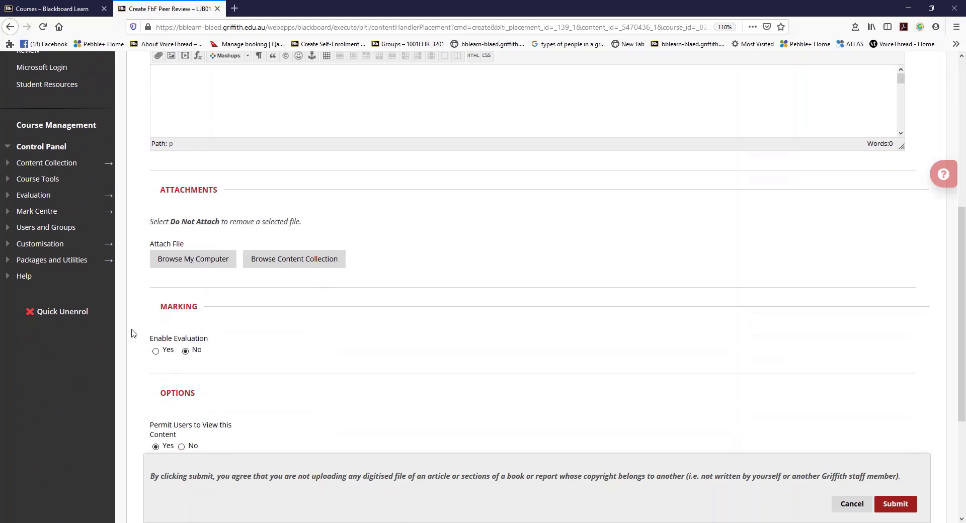
pyautogui.click(156, 352)
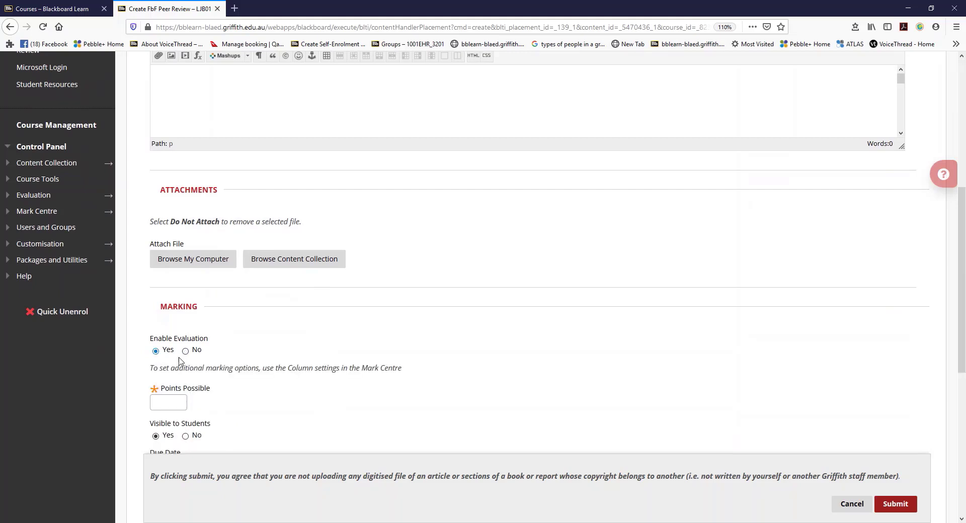
pyautogui.click(179, 398)
pyautogui.write('0')
pyautogui.click(891, 504)
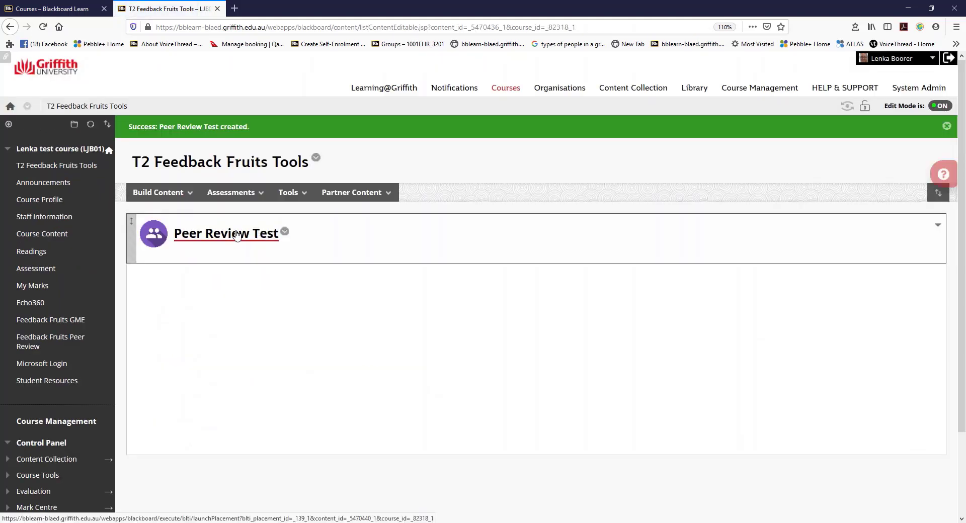
# Launch the Peer Review Test item and start setting up its FeedbackFruits assignment
pyautogui.click(236, 234)
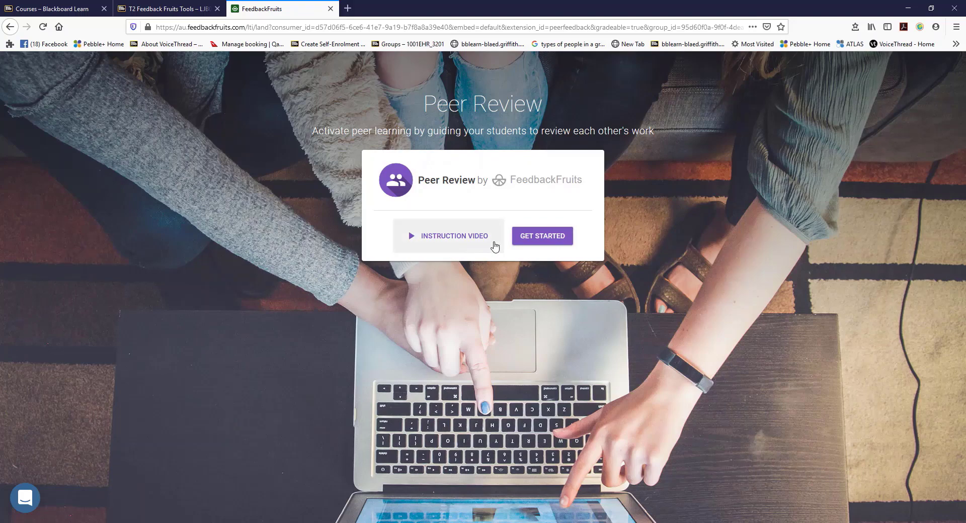
pyautogui.click(537, 241)
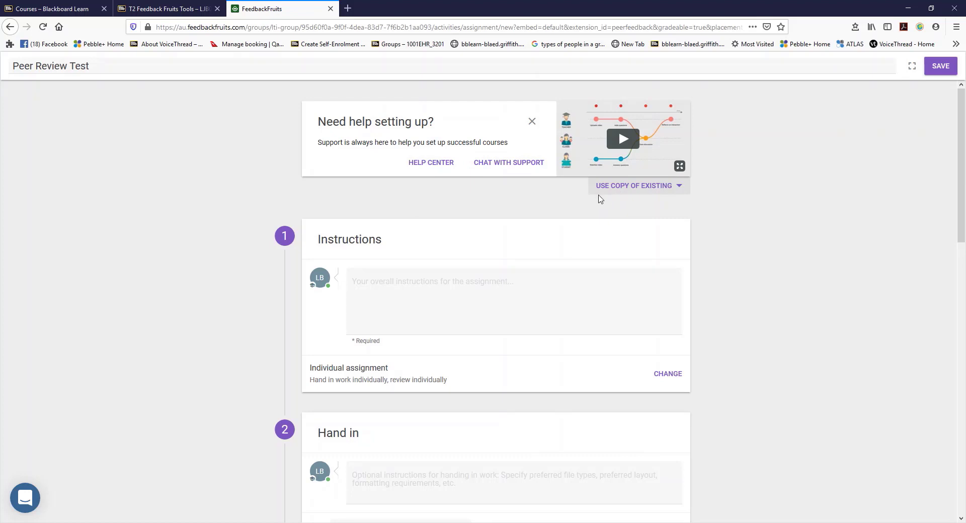
# Enter "Instructions" as the overall assignment instructions and keep the collaboration option of individual hand-in and individual review
pyautogui.click(415, 280)
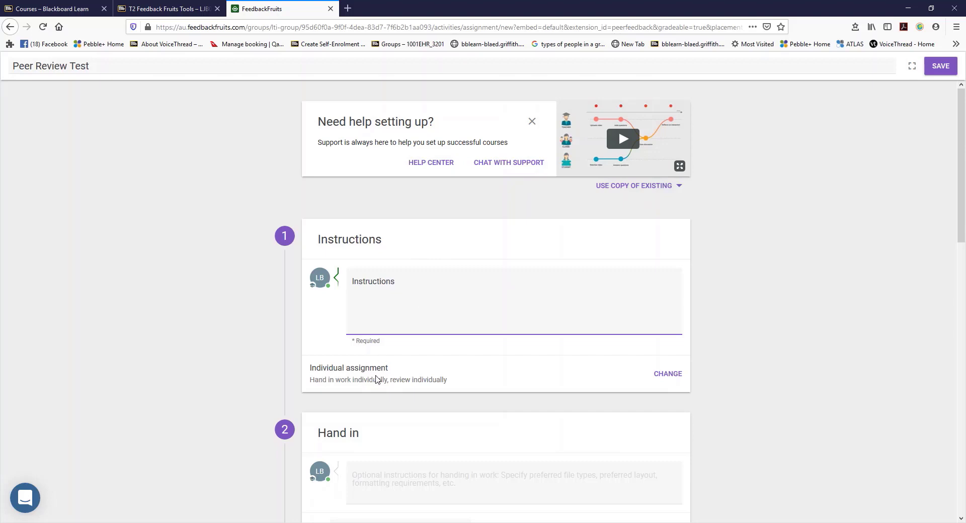
pyautogui.click(663, 378)
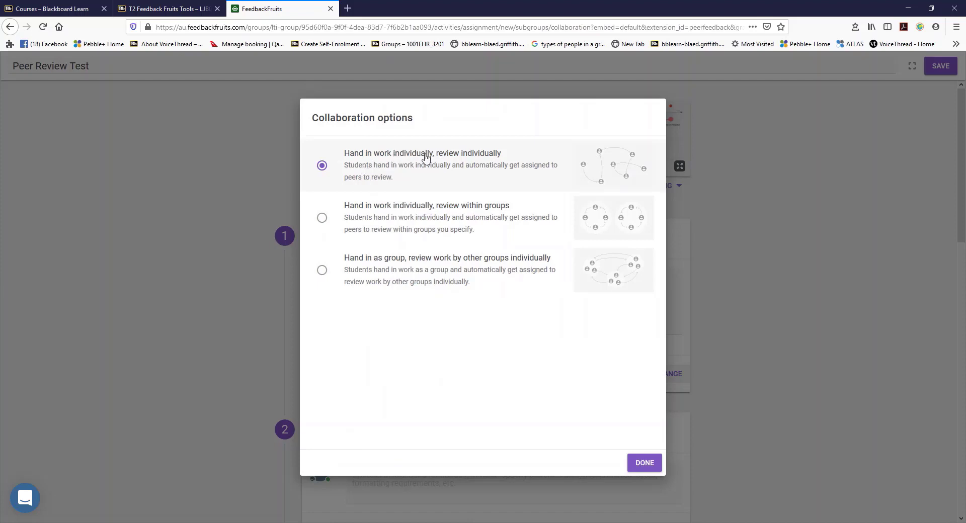
pyautogui.click(657, 463)
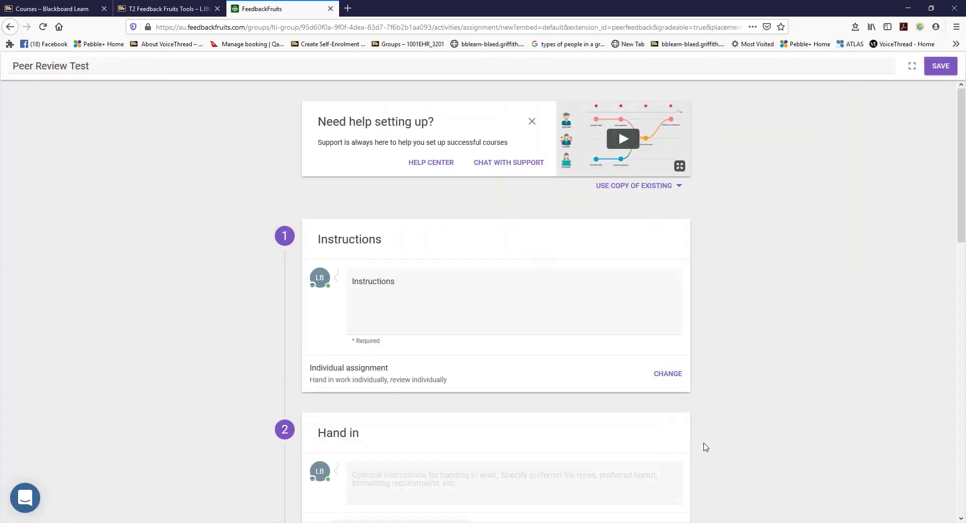
# Enter "instructions" as the optional instructions for the Hand in step
pyautogui.scroll(-1, 506, 386)
pyautogui.scroll(-1, 505, 383)
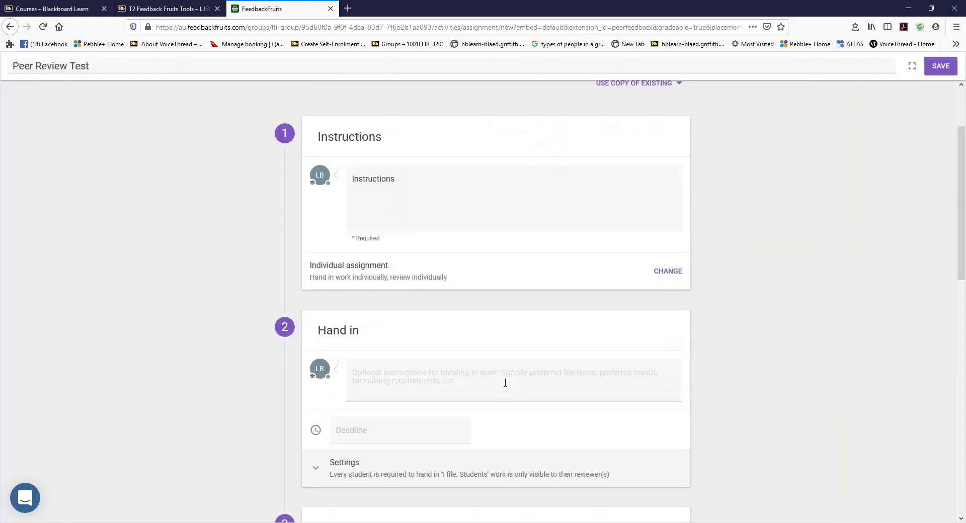
pyautogui.scroll(-1, 504, 386)
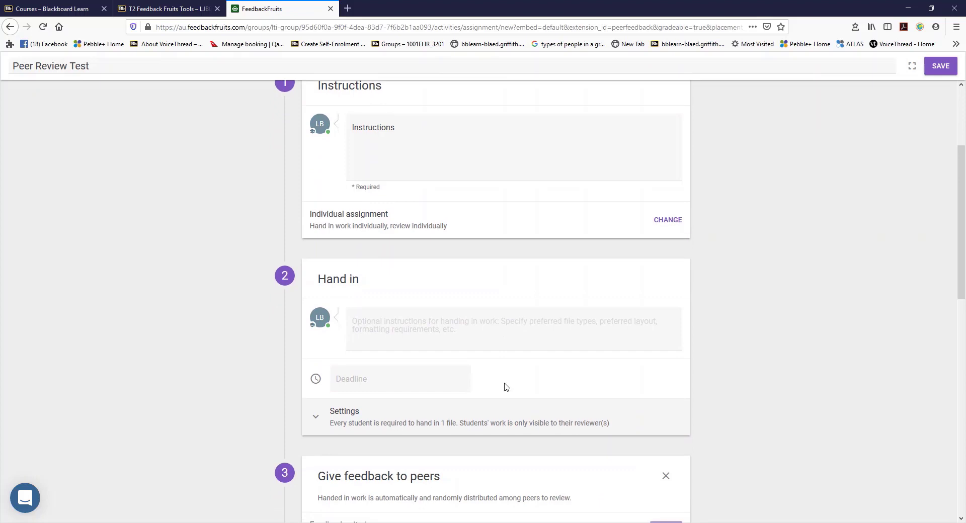
pyautogui.click(427, 335)
pyautogui.write('ins')
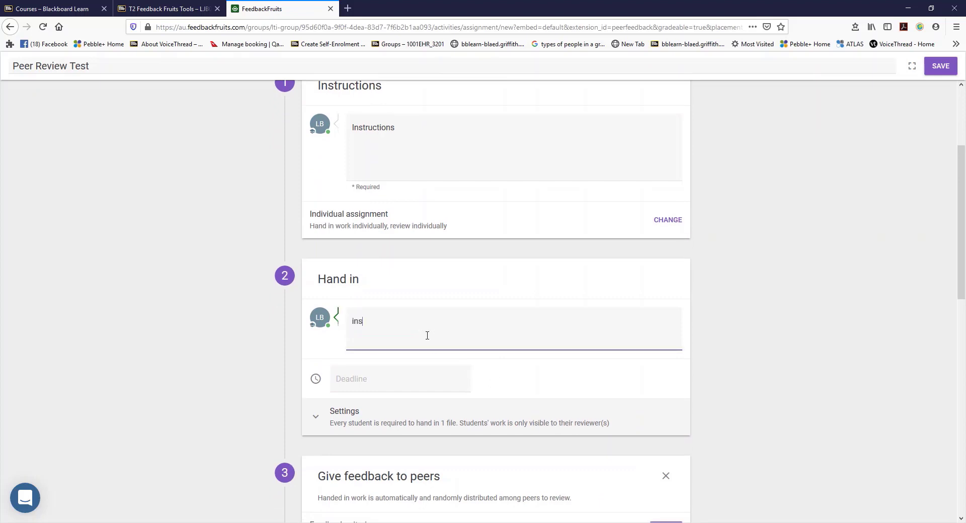
pyautogui.write('tructions')
# Set the Hand in deadline to Sunday, June 21, 2020 at 23:59
pyautogui.click(392, 385)
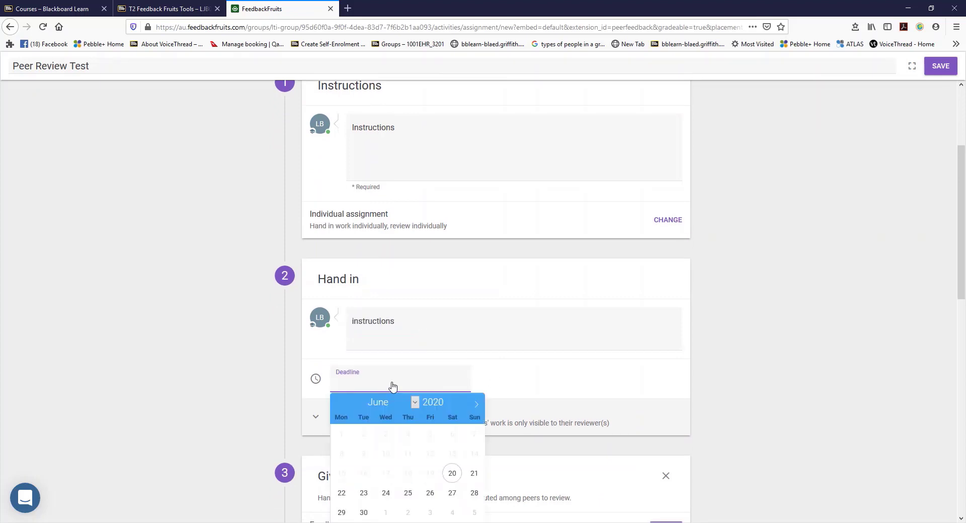
pyautogui.scroll(-2, 537, 371)
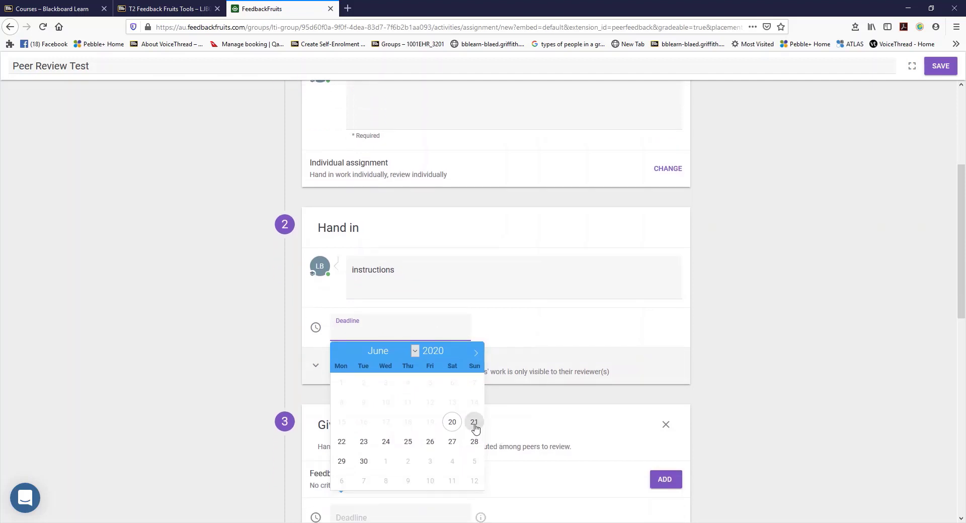
pyautogui.click(474, 424)
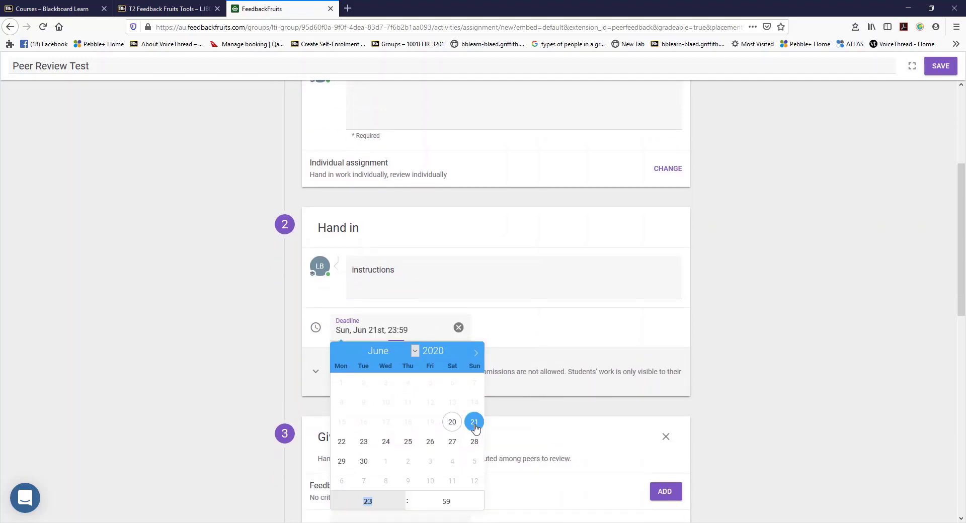
pyautogui.click(574, 358)
# In the Hand in settings, restrict the allowed file types to Documents by disallowing Video, Website, Image, Audio and Other
pyautogui.click(575, 358)
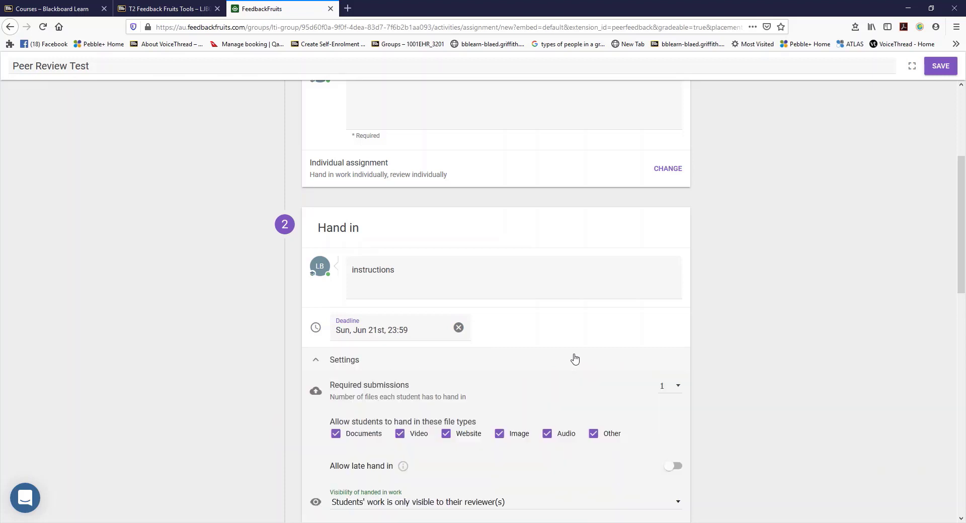
pyautogui.scroll(-2, 505, 363)
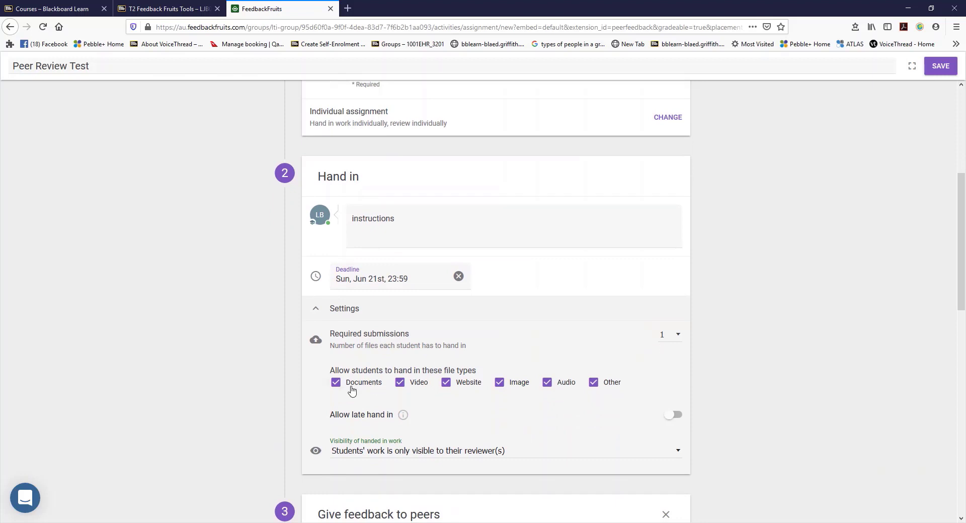
pyautogui.click(400, 383)
pyautogui.click(446, 383)
pyautogui.click(499, 383)
pyautogui.click(562, 384)
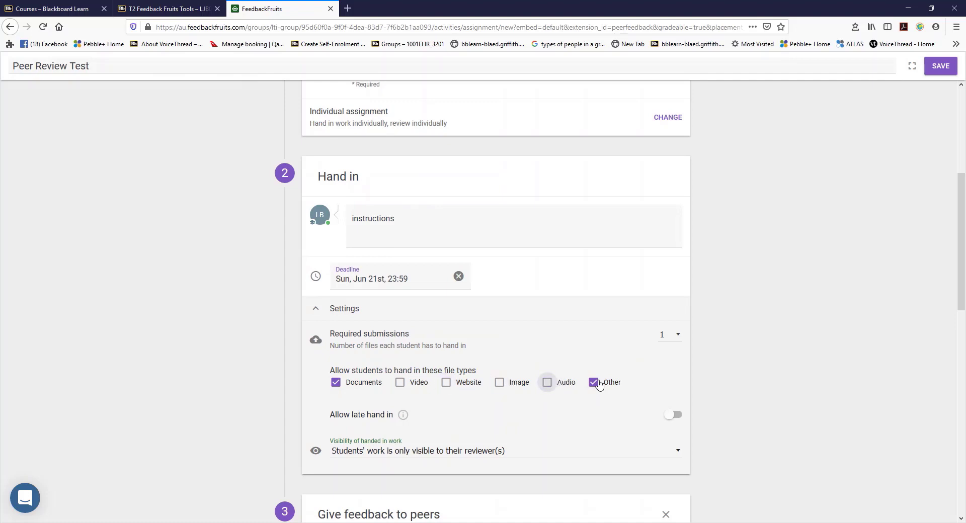
pyautogui.click(604, 383)
# Check the visibility options for handed-in work, keeping students' work visible only to their reviewers
pyautogui.scroll(-2, 617, 384)
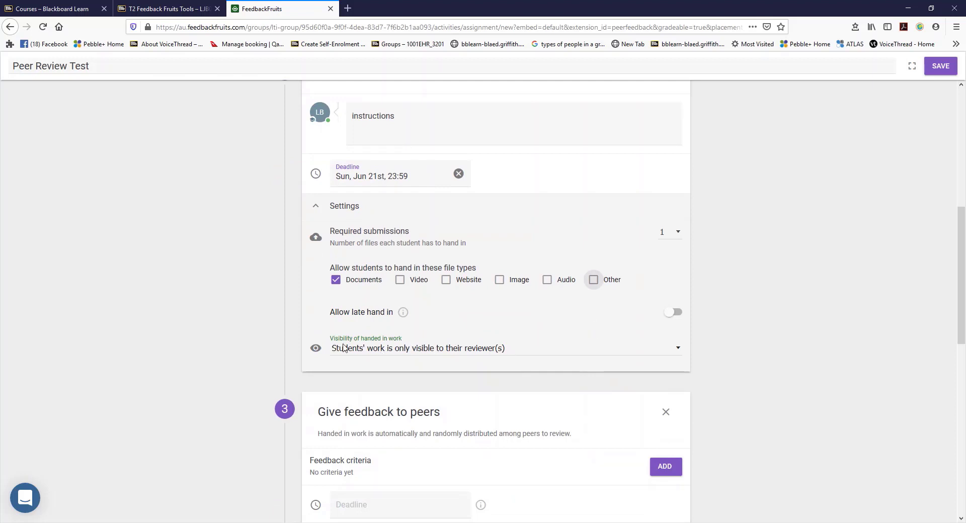
pyautogui.click(675, 352)
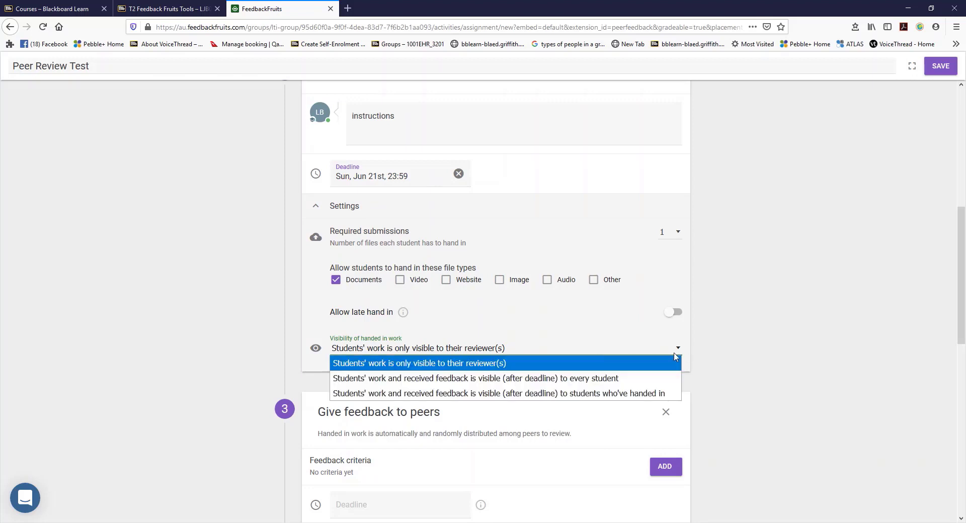
pyautogui.click(707, 356)
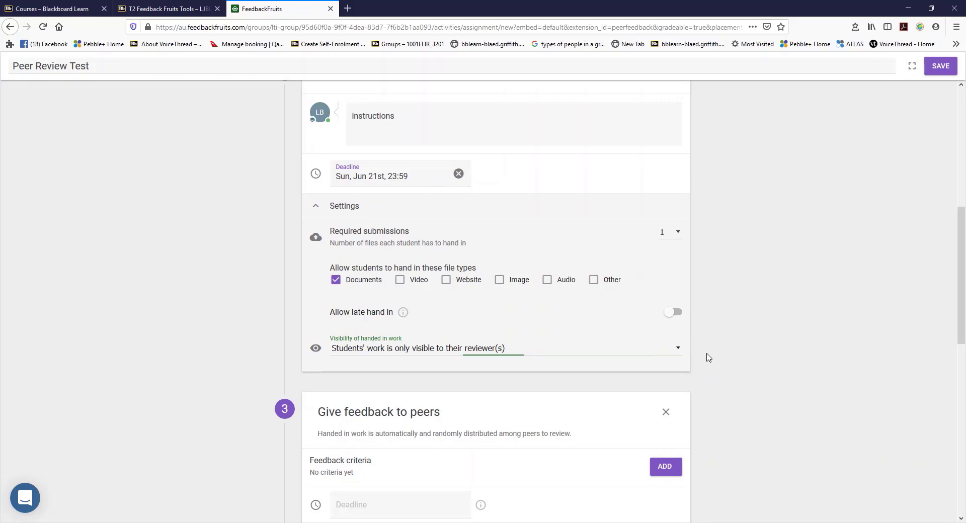
# Add feedback criteria to the Give feedback to peers step by copying the most recent Peer Review Test set with one scale criterion
pyautogui.scroll(-3, 708, 358)
pyautogui.scroll(-2, 708, 358)
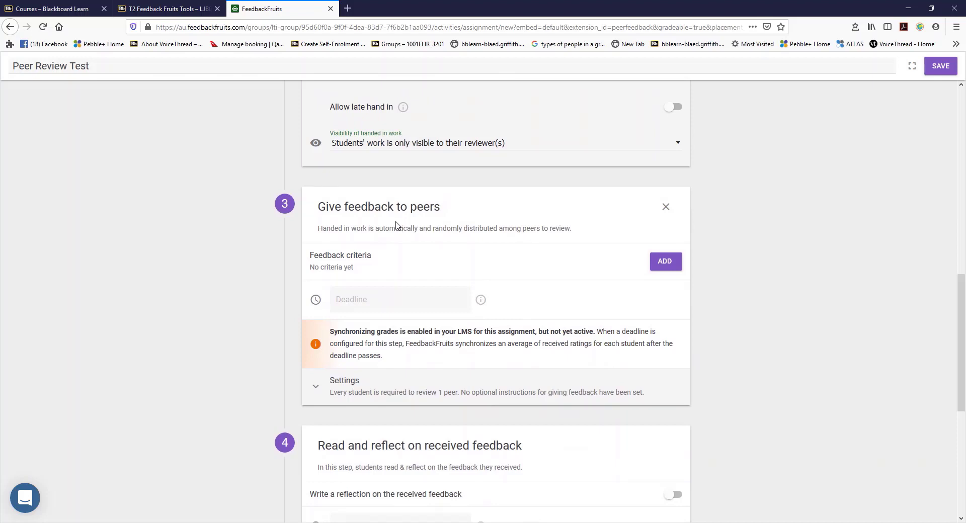
pyautogui.click(663, 266)
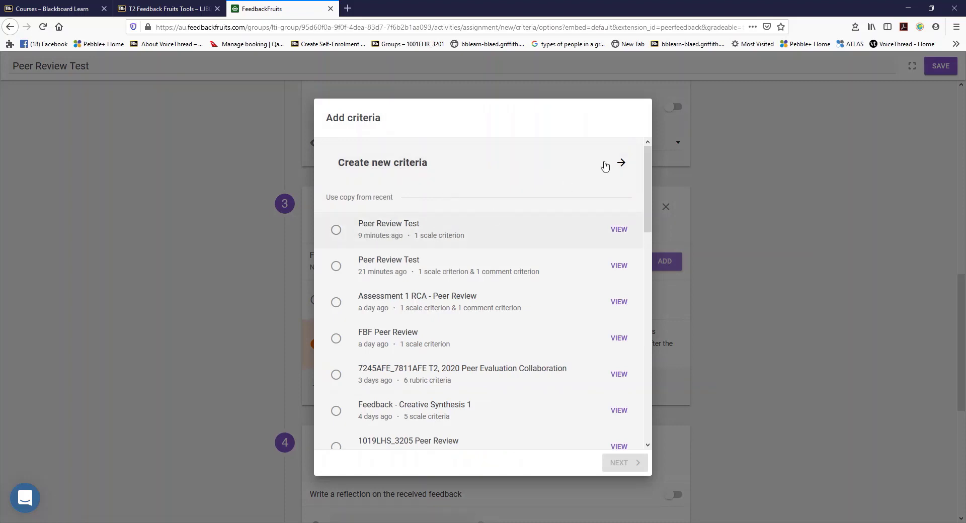
pyautogui.click(621, 163)
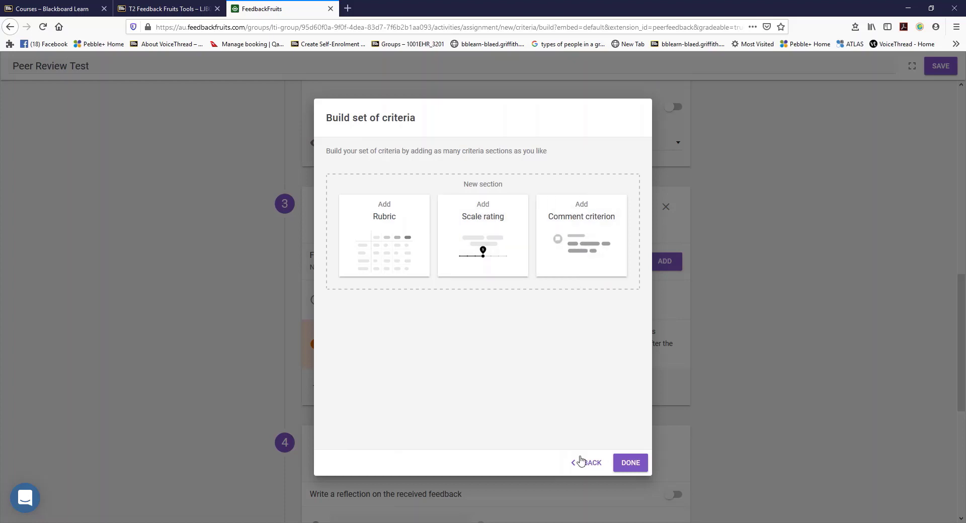
pyautogui.click(585, 463)
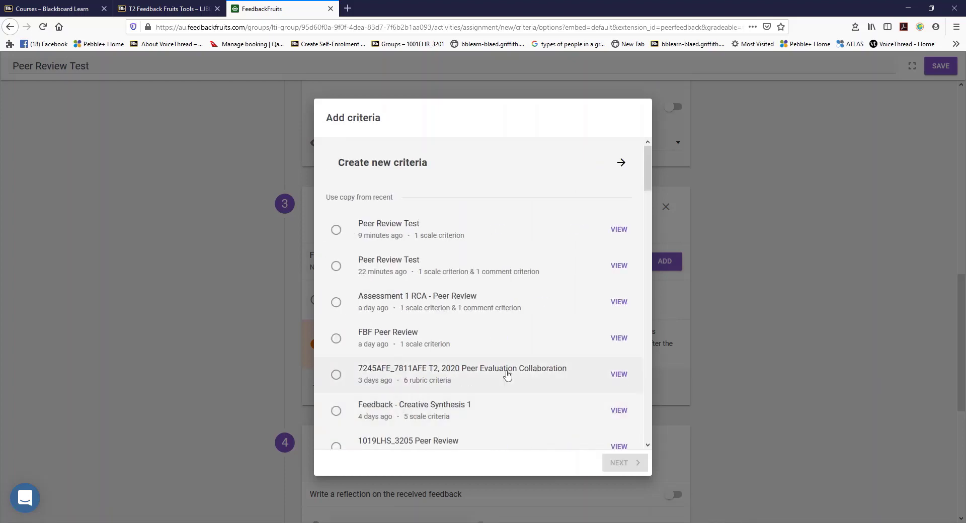
pyautogui.click(417, 228)
pyautogui.click(626, 466)
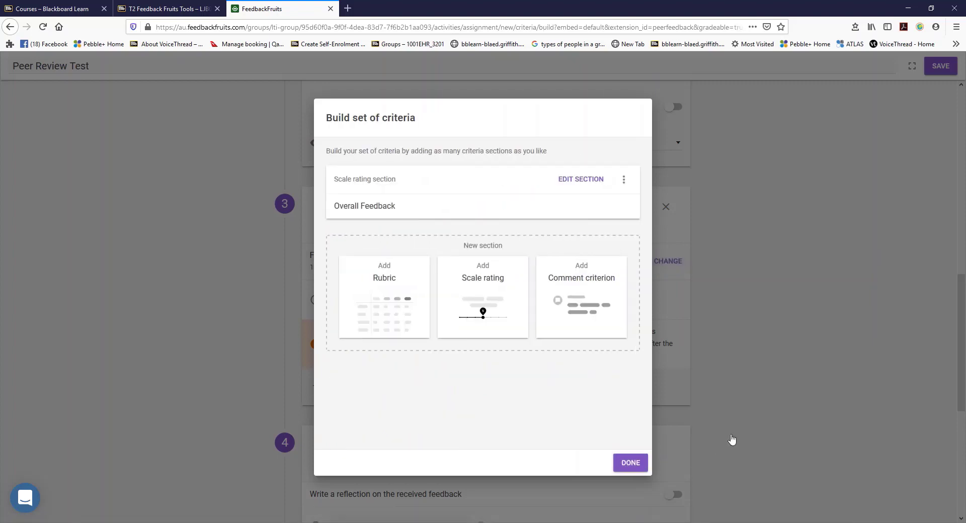
pyautogui.click(631, 462)
# Set the Give feedback to peers deadline to Tuesday, June 23, 2020 at 23:59
pyautogui.scroll(-2, 717, 420)
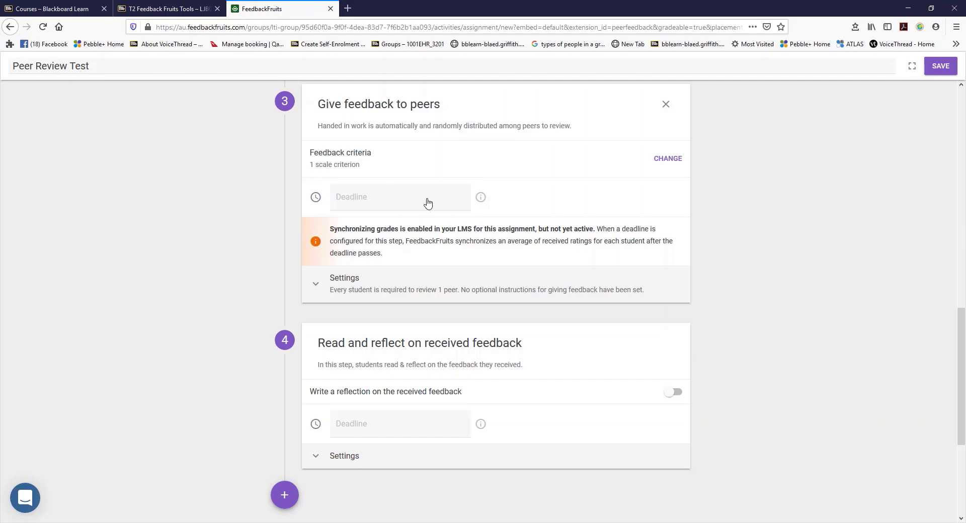
pyautogui.moveTo(483, 202)
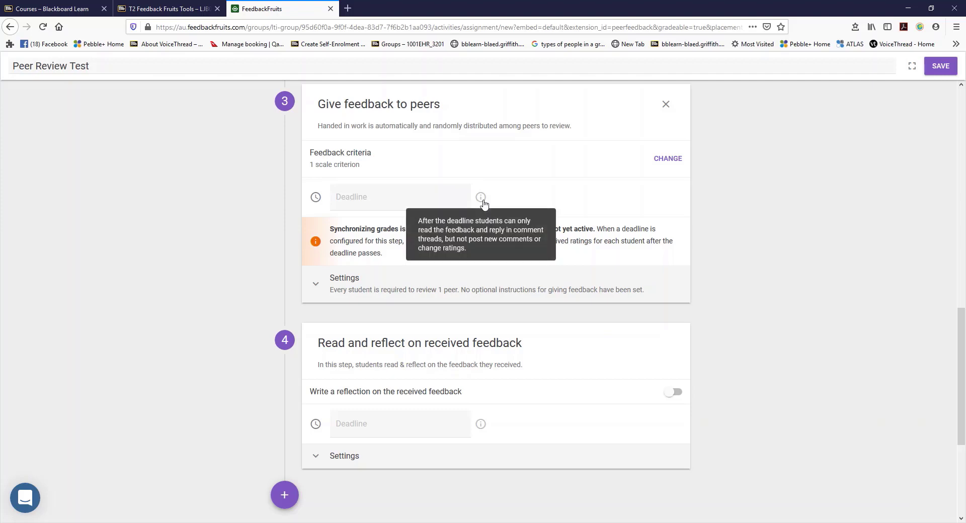
pyautogui.click(407, 199)
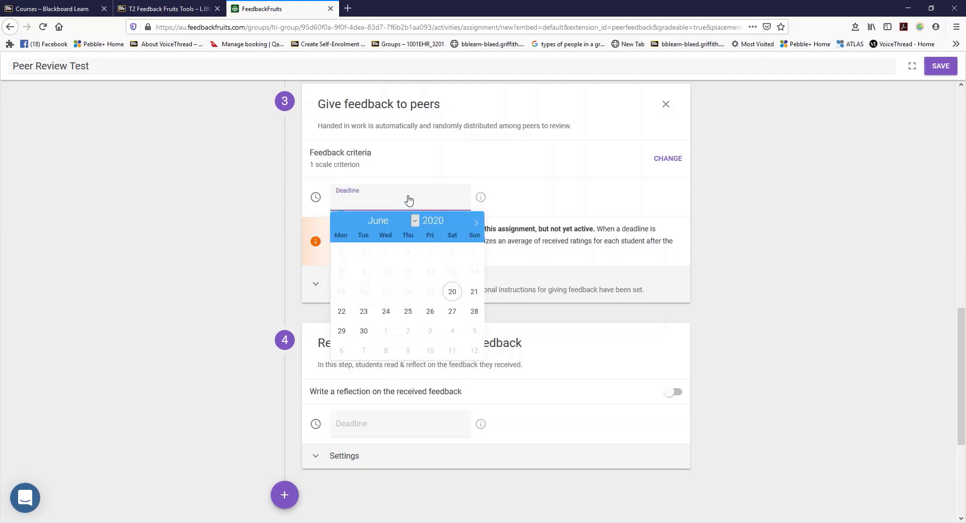
pyautogui.scroll(6, 408, 200)
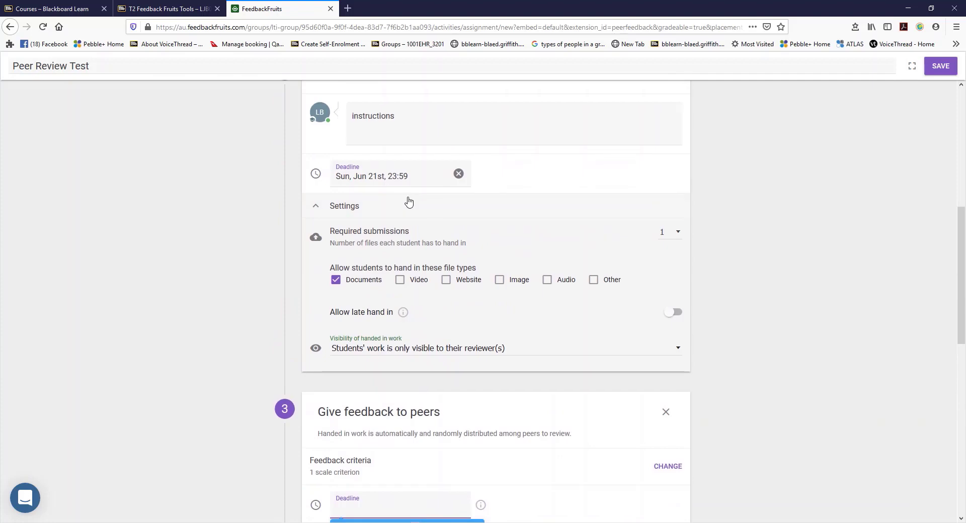
pyautogui.scroll(-4, 408, 201)
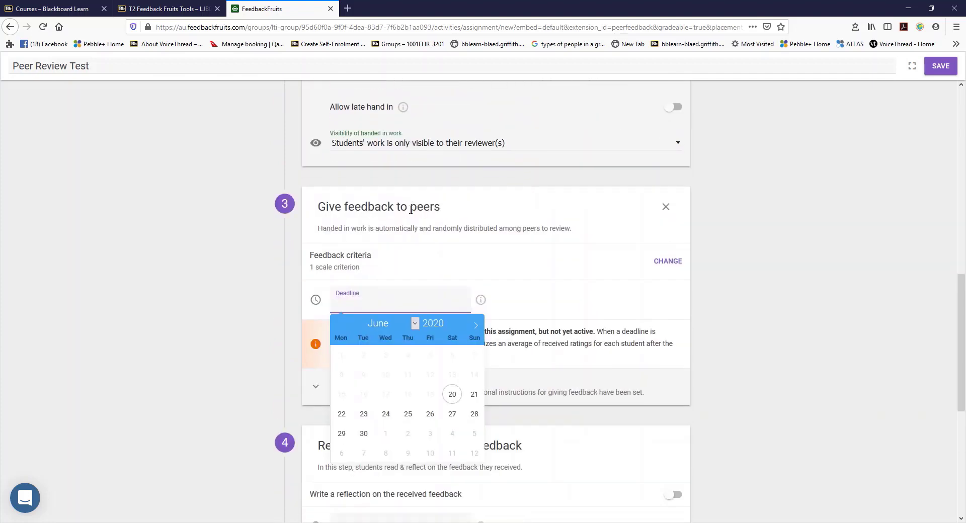
pyautogui.click(363, 413)
pyautogui.click(574, 342)
pyautogui.scroll(-1, 574, 341)
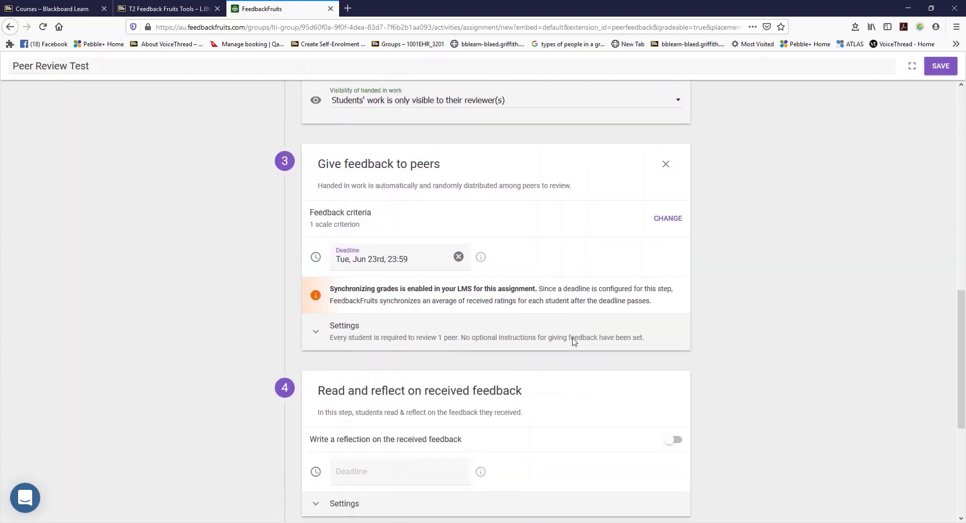
# In the Give feedback to peers settings, enable self-assessment, submitter anonymity and reviewer anonymity
pyautogui.click(533, 335)
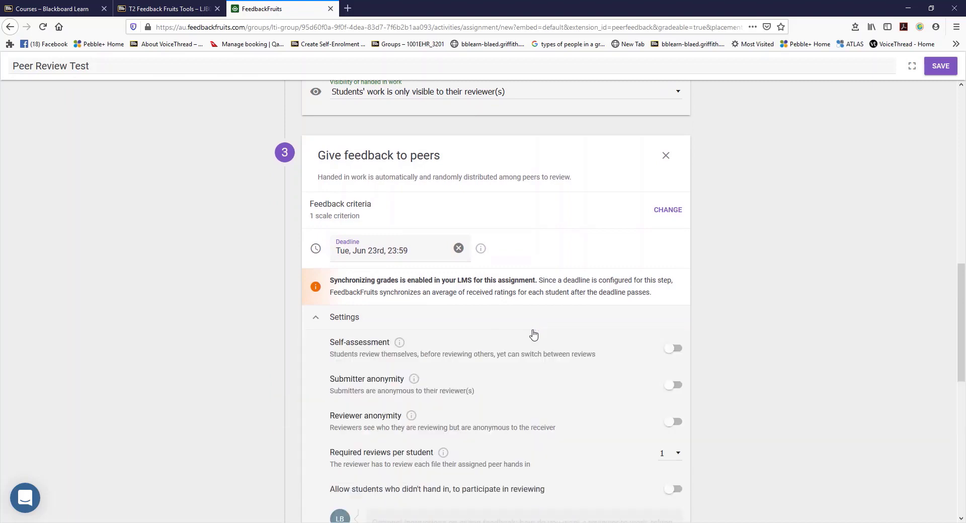
pyautogui.scroll(-2, 533, 334)
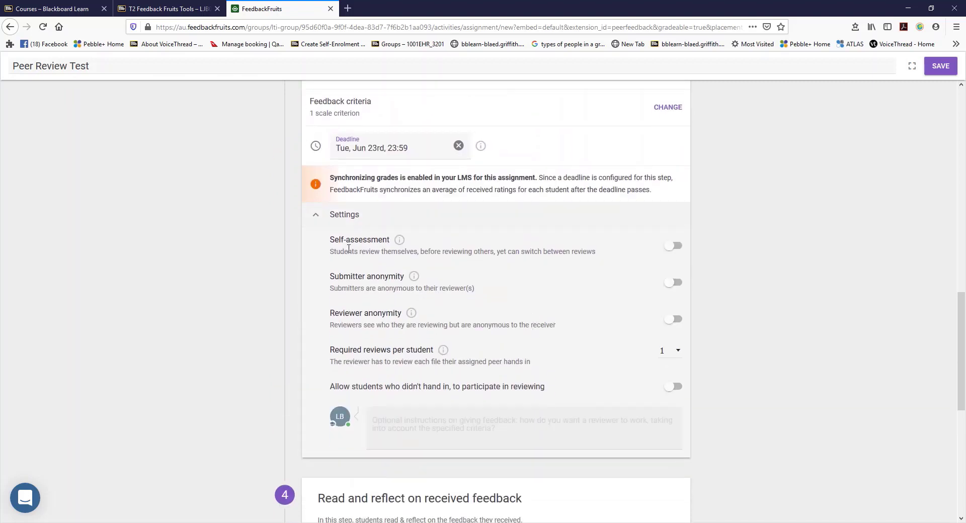
pyautogui.click(670, 247)
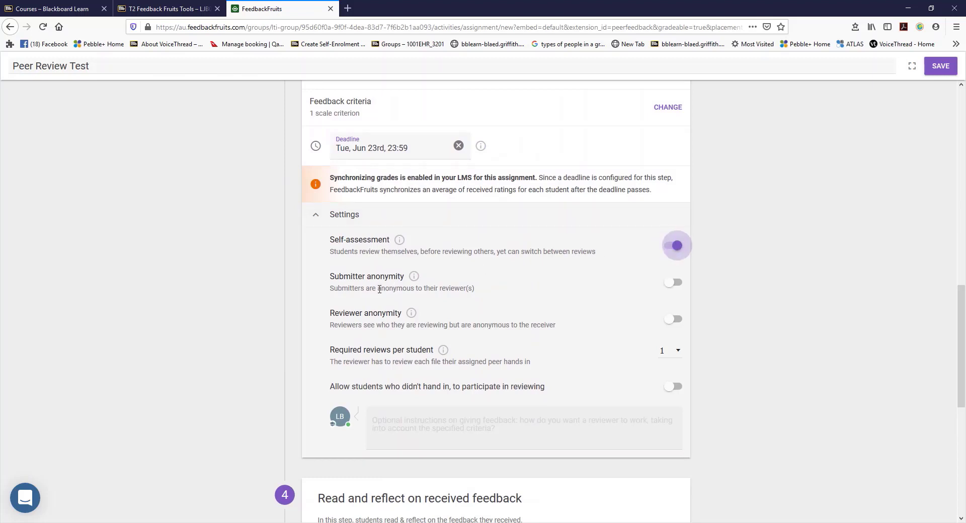
pyautogui.click(673, 284)
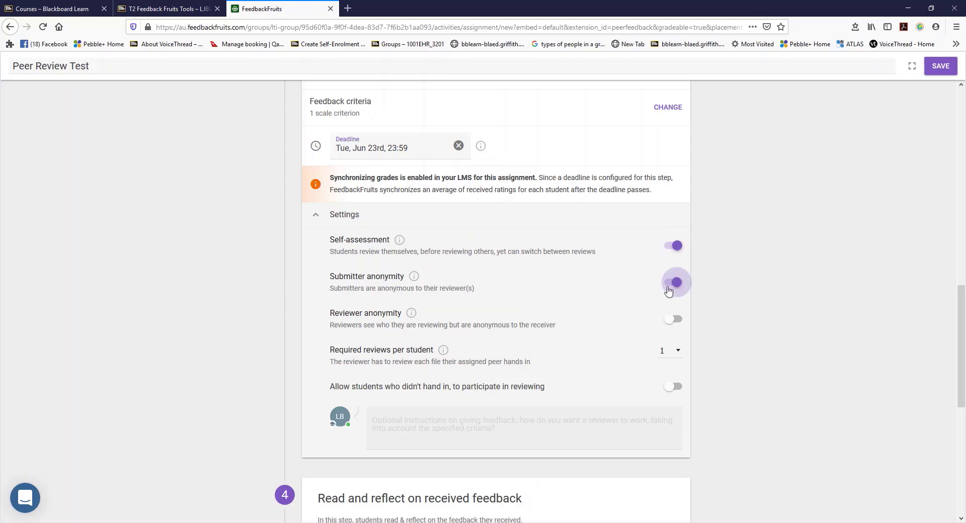
pyautogui.click(673, 319)
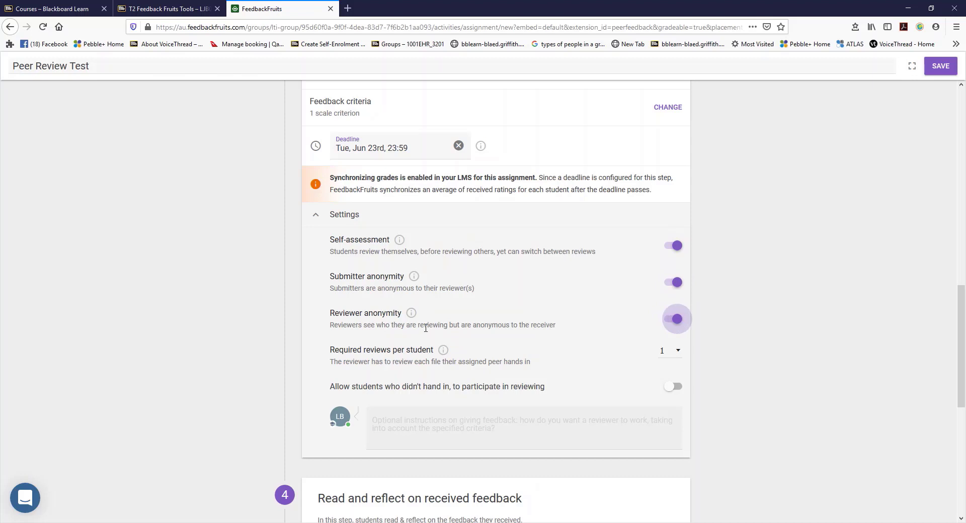
# Require 2 reviews per student and enable instant assignment of all available peers
pyautogui.scroll(-1, 426, 328)
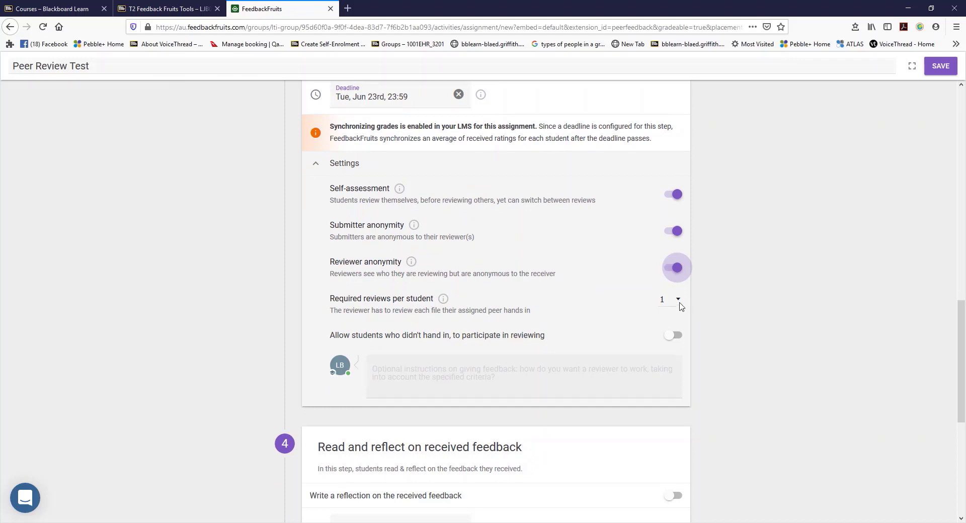
pyautogui.click(678, 302)
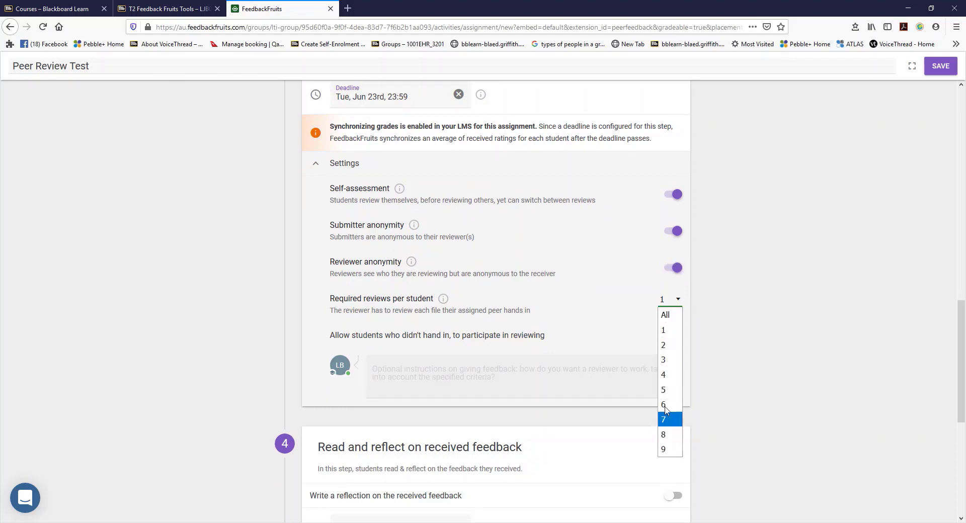
pyautogui.click(668, 345)
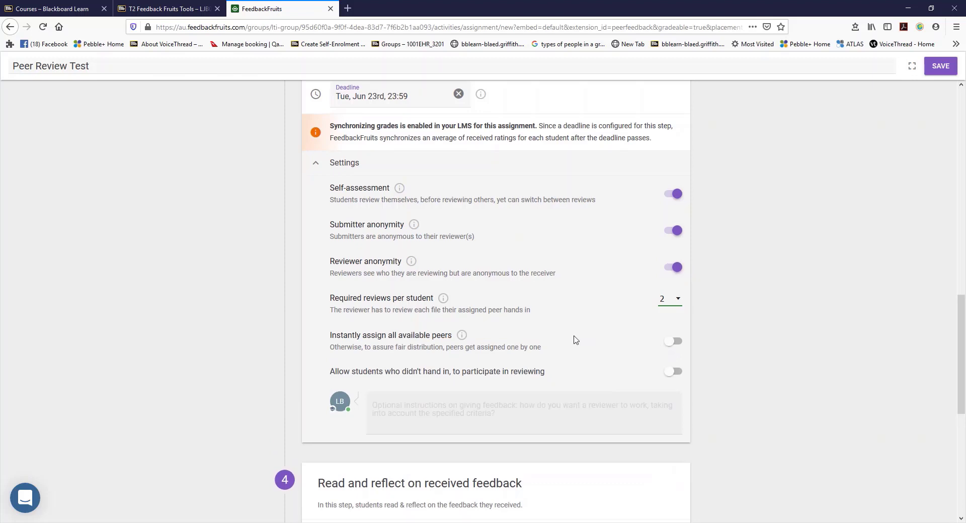
pyautogui.scroll(-2, 576, 340)
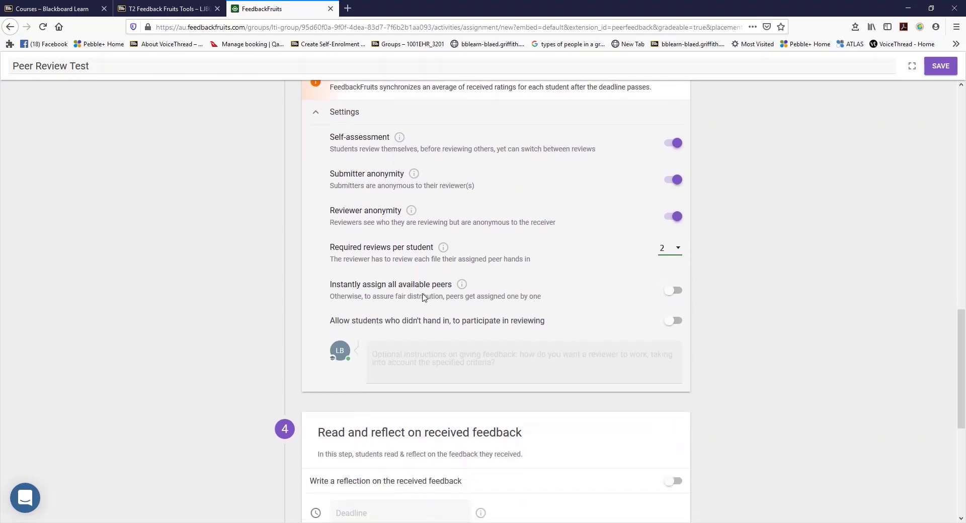
pyautogui.click(673, 291)
# In the Read and reflect on received feedback settings, hold feedback until release on Wednesday, June 24, 2020 at 23:59
pyautogui.scroll(-5, 319, 231)
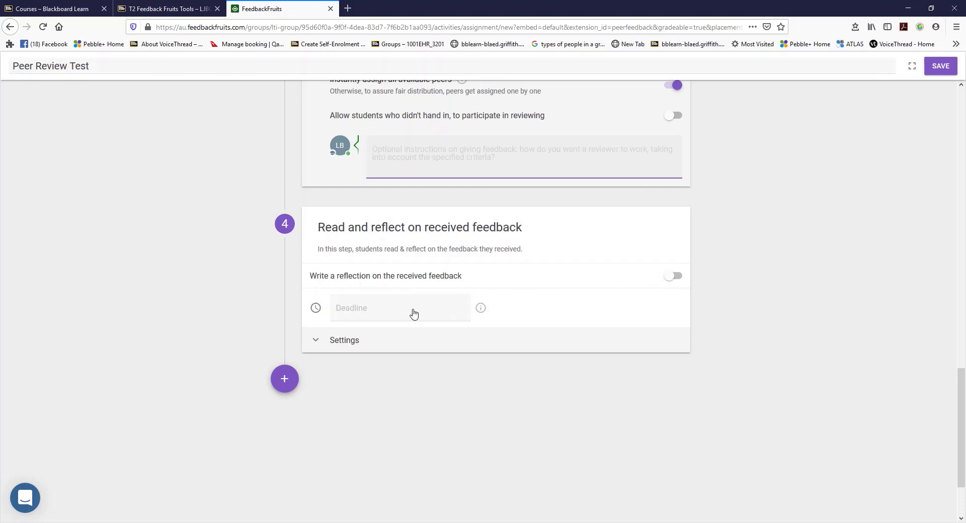
pyautogui.click(409, 340)
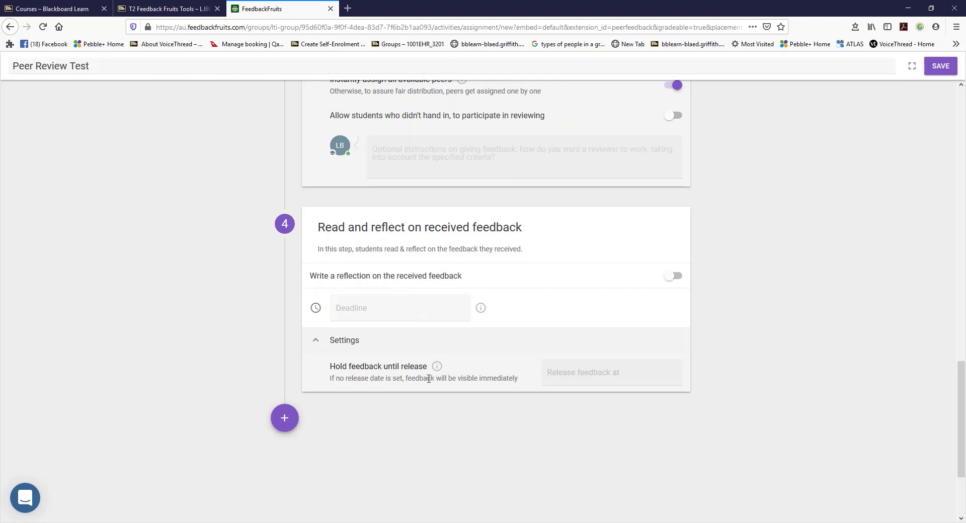
pyautogui.scroll(4, 428, 378)
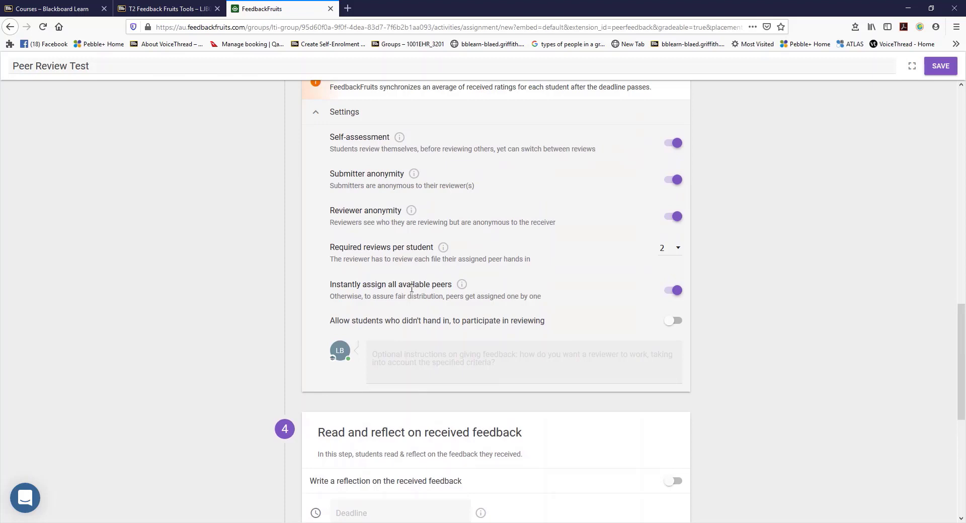
pyautogui.scroll(-3, 412, 288)
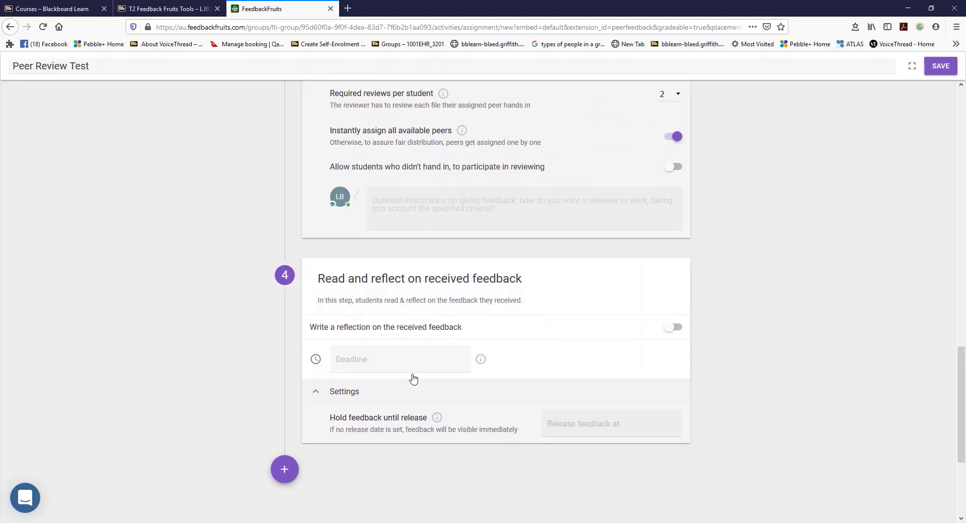
pyautogui.click(570, 427)
pyautogui.scroll(5, 534, 317)
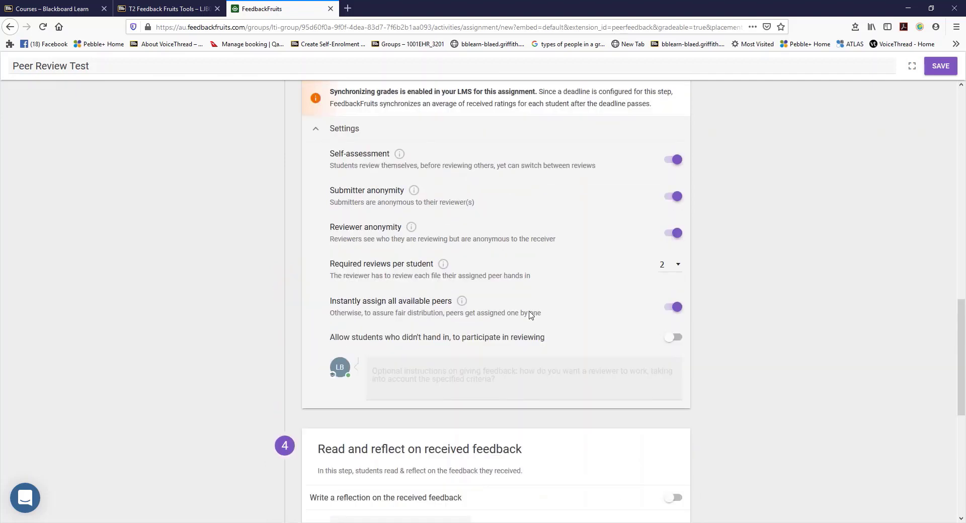
pyautogui.scroll(-4, 529, 315)
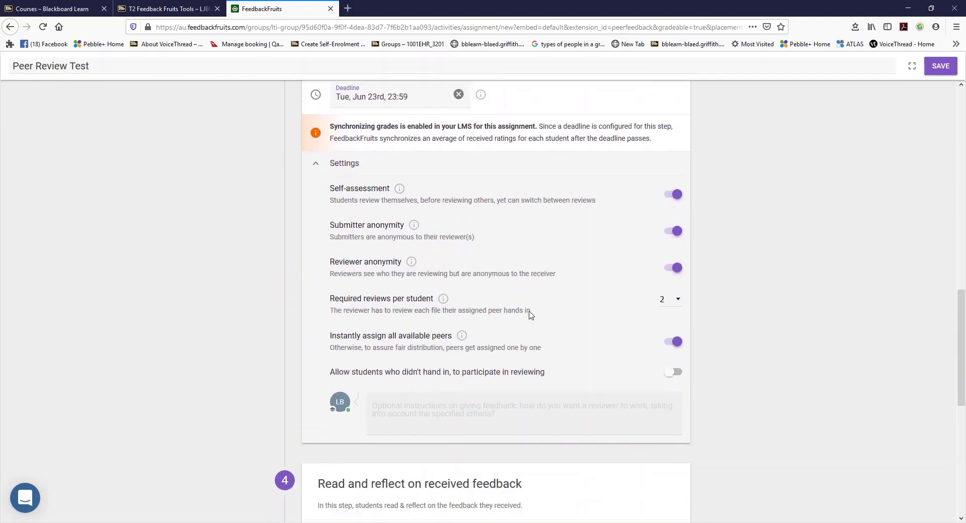
pyautogui.scroll(-3, 527, 336)
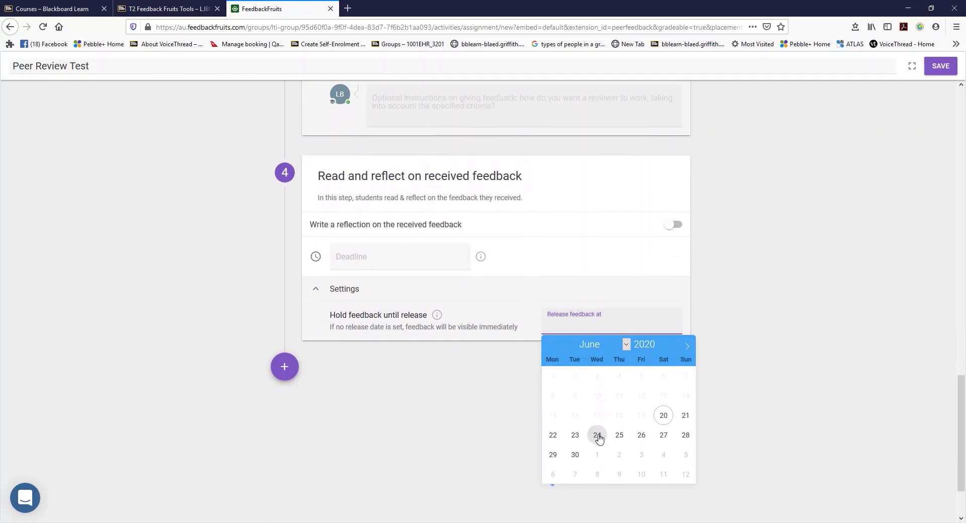
pyautogui.click(597, 436)
pyautogui.click(763, 371)
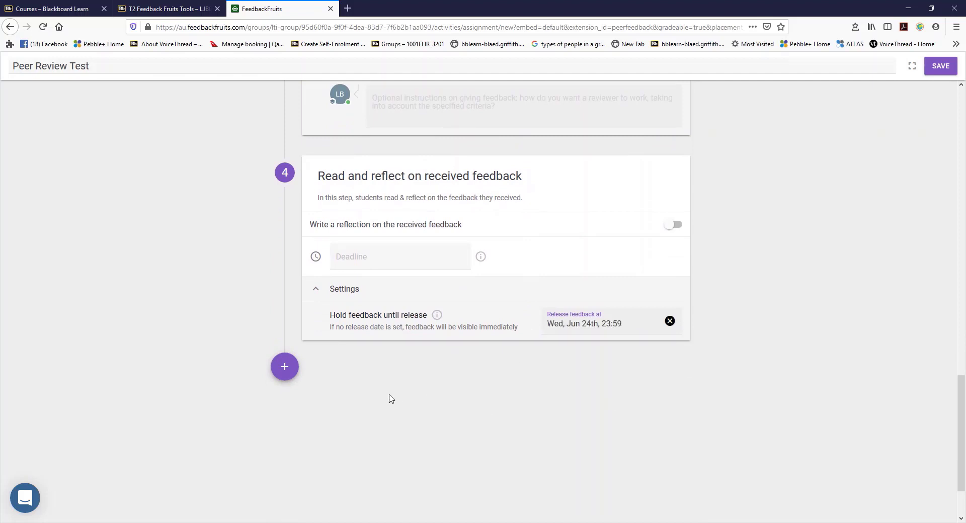
# Add the Configurable Grading module after the reflection step and show its inactive grading facets
pyautogui.click(284, 368)
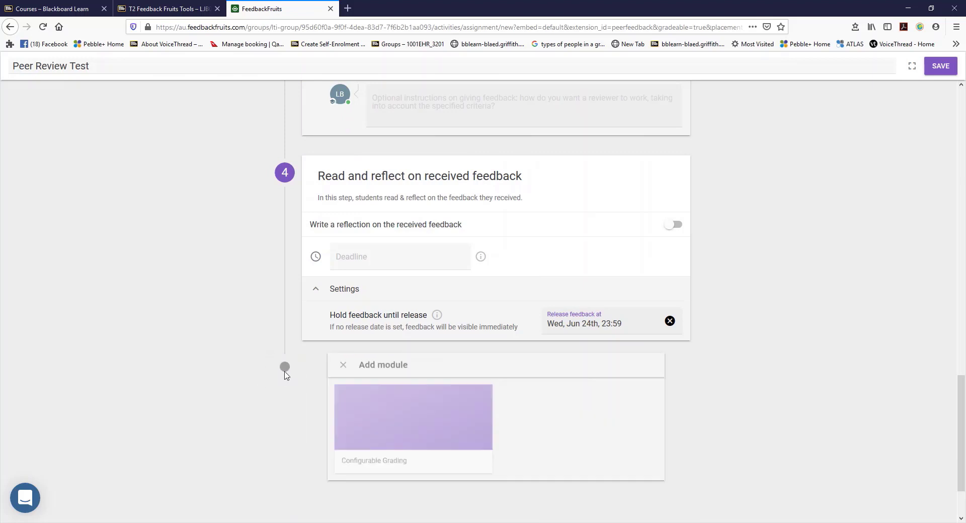
pyautogui.scroll(-1, 553, 385)
pyautogui.click(391, 378)
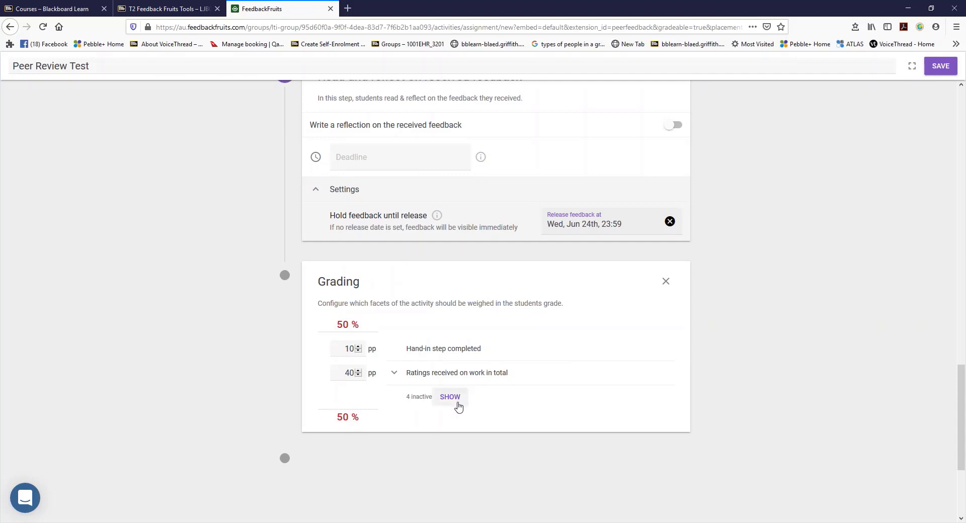
pyautogui.click(454, 398)
pyautogui.scroll(-3, 562, 364)
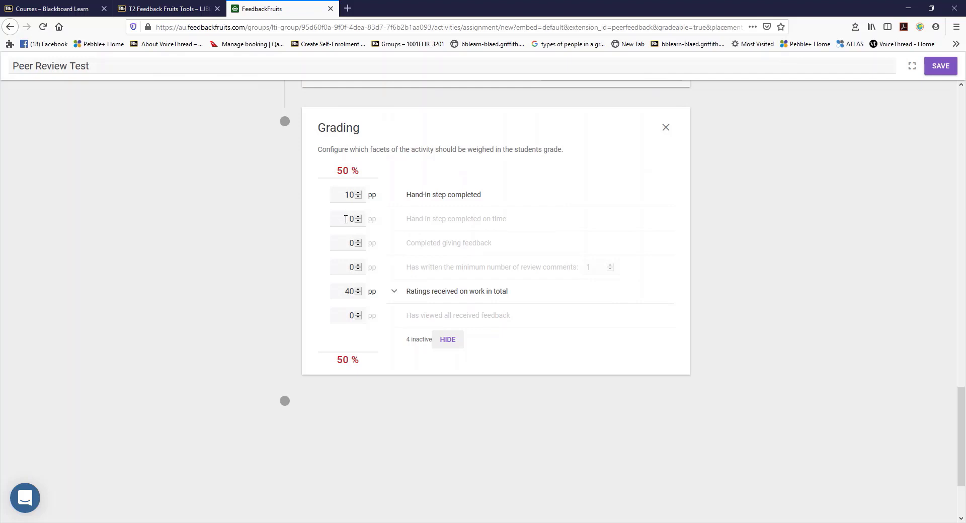
# Weight on-time hand-in, completed giving feedback, minimum number of review comments and viewing all received feedback at 10 pp each
pyautogui.click(346, 220)
pyautogui.click(349, 239)
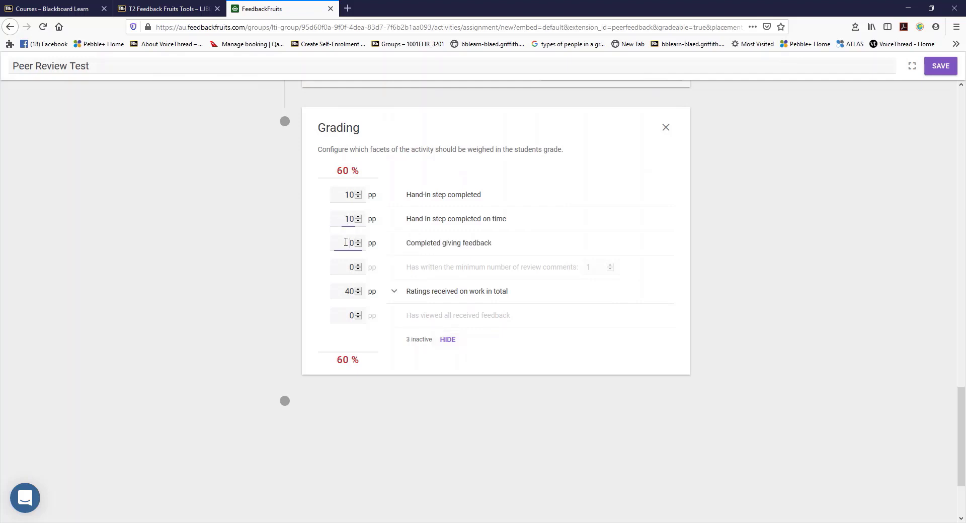
pyautogui.click(345, 267)
pyautogui.click(345, 316)
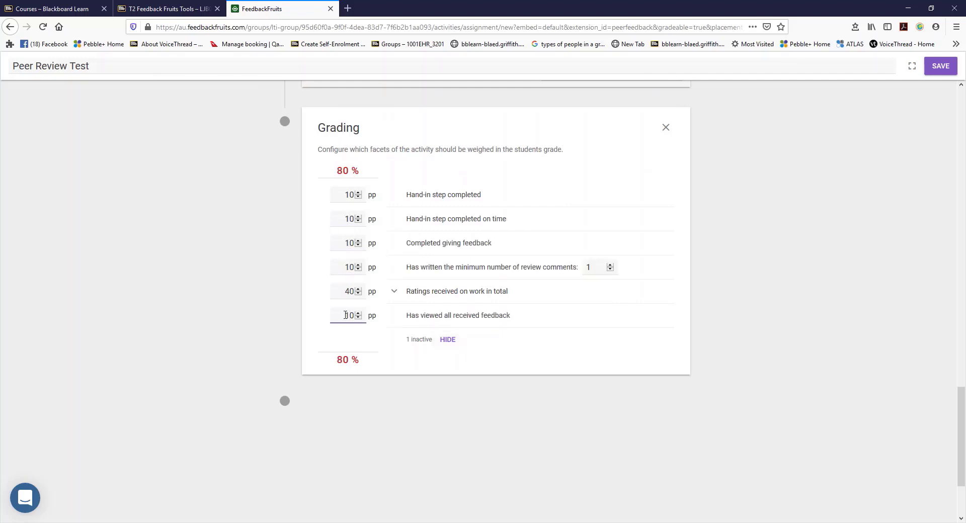
# Set the weight of total ratings received on work to 50 pp and save the Peer Review Test activity
pyautogui.click(344, 291)
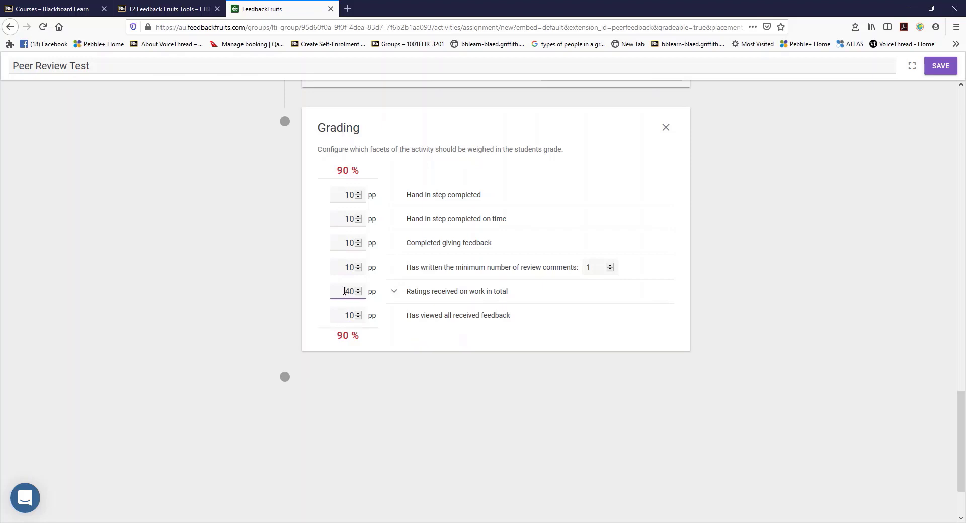
pyautogui.press('Delete')
pyautogui.write('5')
pyautogui.click(525, 340)
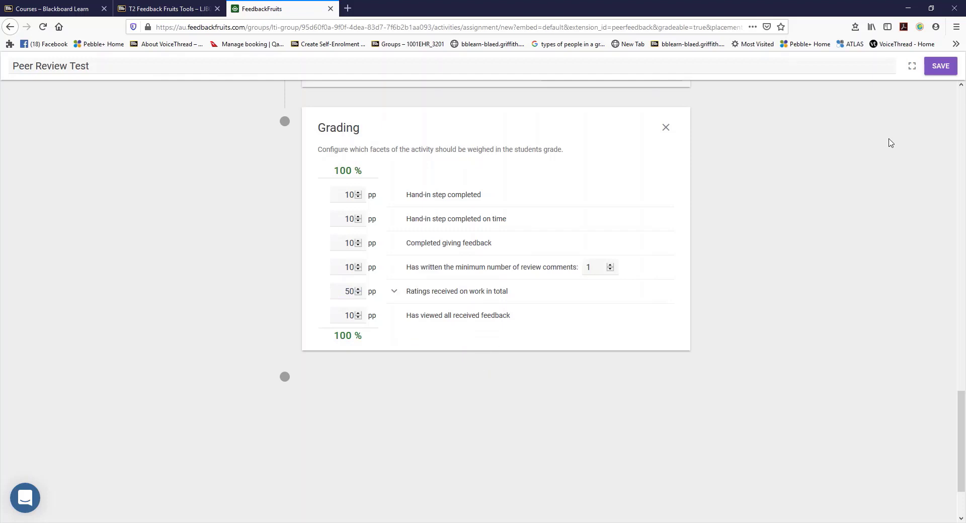
pyautogui.click(940, 66)
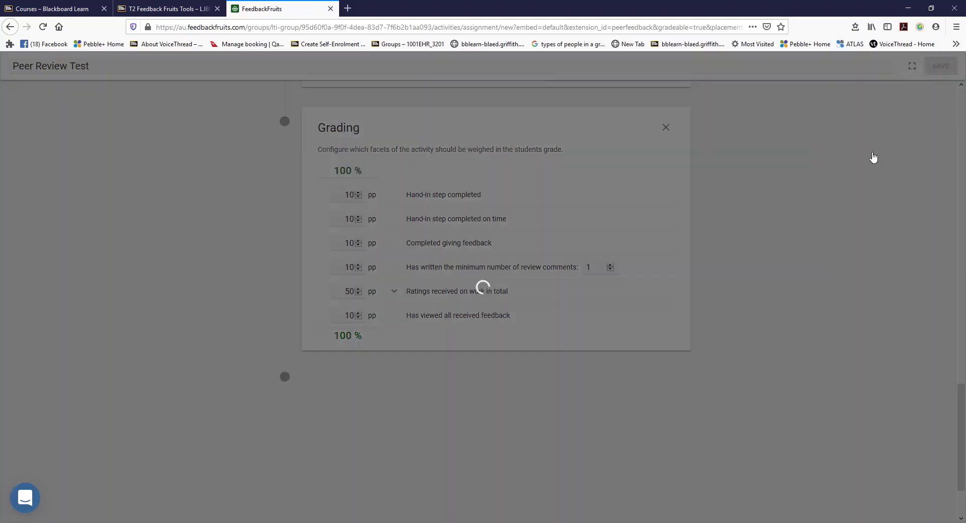